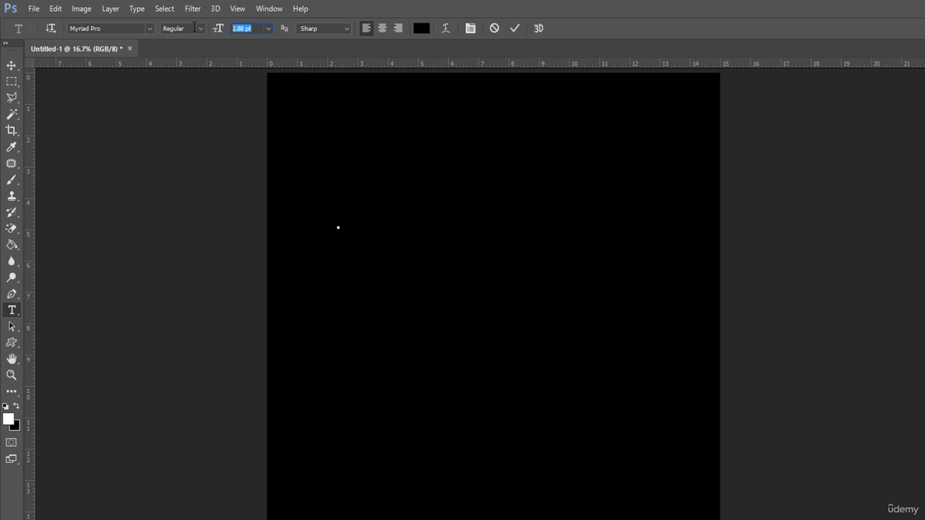
Set the new text's size to 300 pt and its colour to white (ffffff)
{"action": "type", "text": "300"}
{"action": "left_click", "coordinate": [338, 227]}
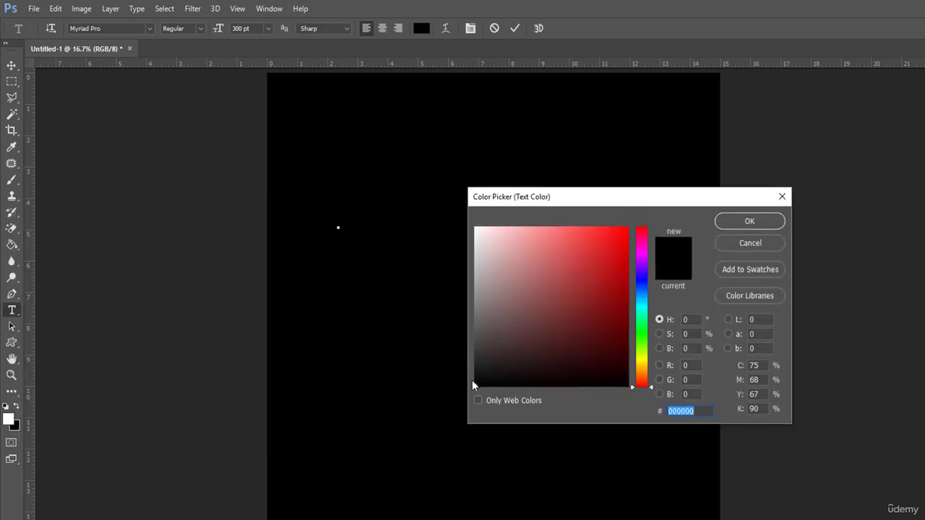
{"action": "type", "text": "ffffff"}
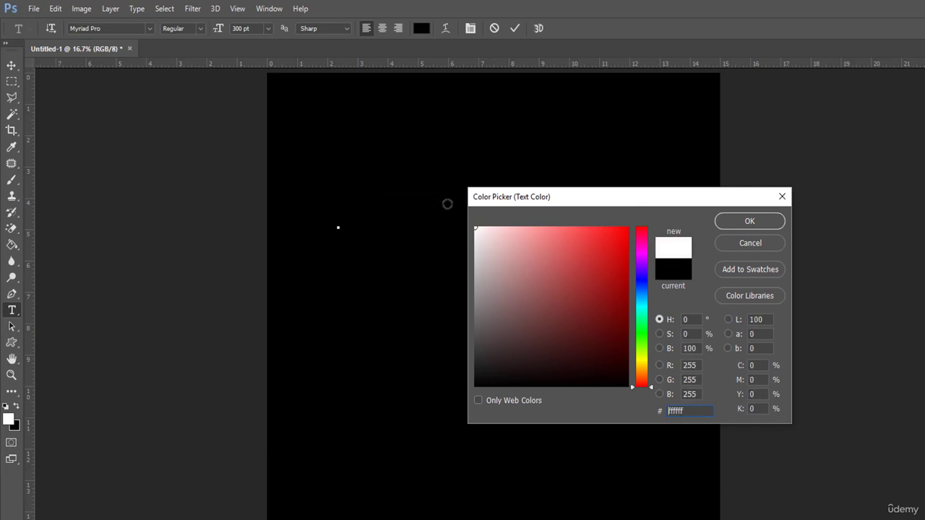
{"action": "left_click", "coordinate": [751, 221]}
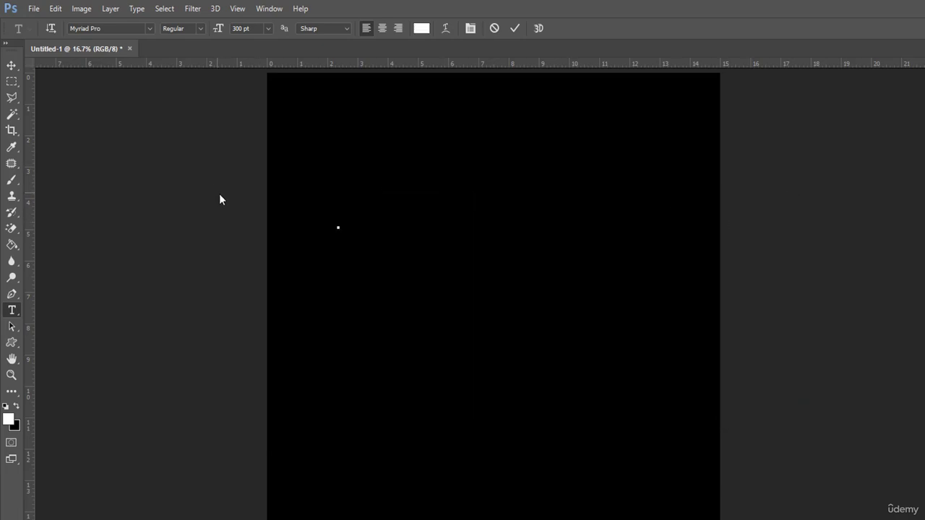
Choose the Athletic font and enter the word THE in the upper part of the canvas
{"action": "left_click", "coordinate": [150, 29]}
{"action": "scroll", "coordinate": [289, 240], "scroll_direction": "up", "scroll_amount": 10}
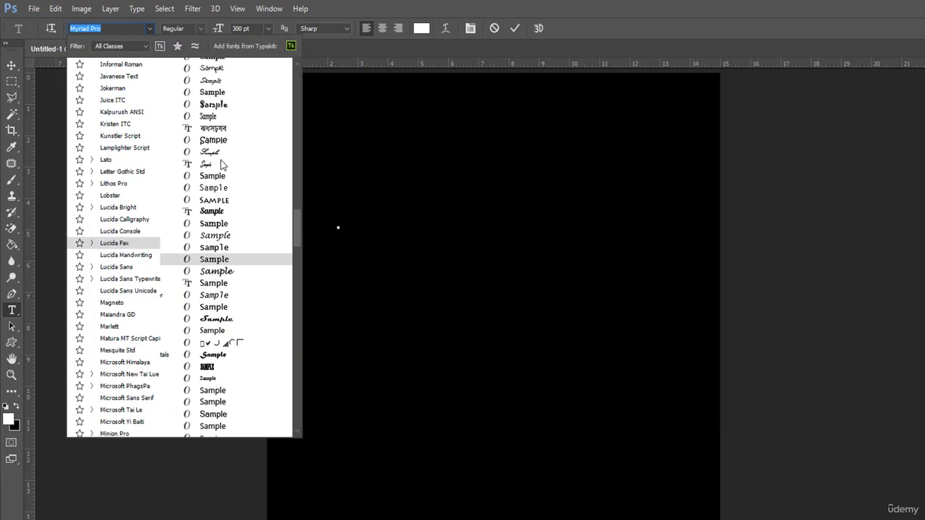
{"action": "left_click_drag", "start_coordinate": [294, 228], "coordinate": [288, 90]}
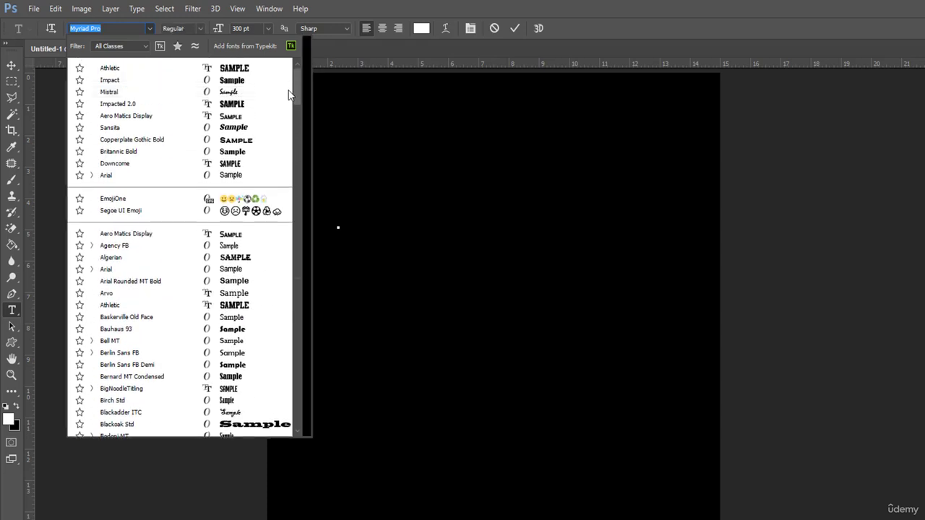
{"action": "left_click", "coordinate": [128, 305]}
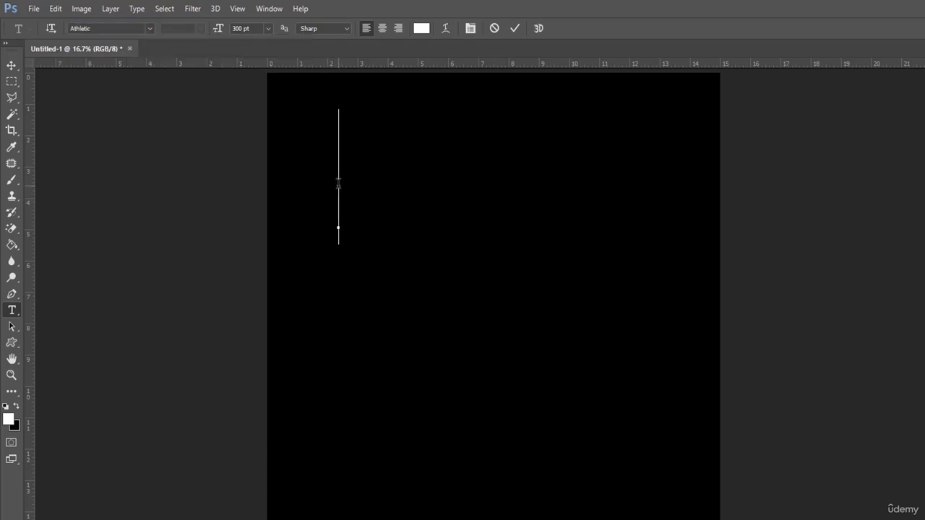
{"action": "type", "text": "THE"}
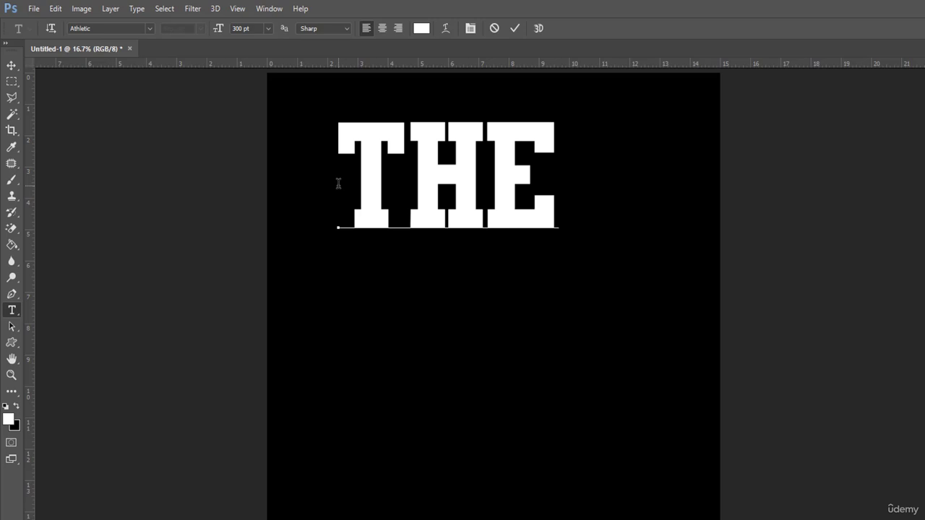
{"action": "left_click", "coordinate": [510, 29]}
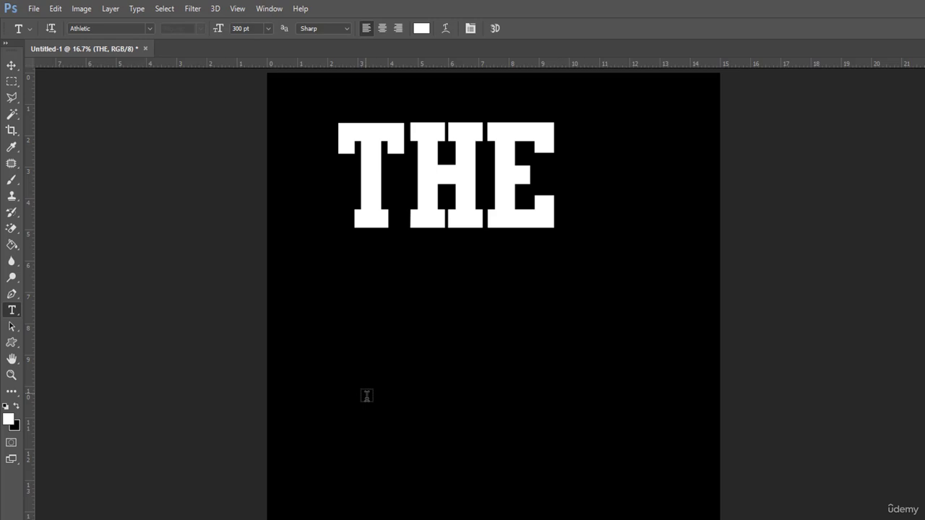
Add the words ARE and HERE as two separate text layers stacked below THE
{"action": "left_click", "coordinate": [364, 416]}
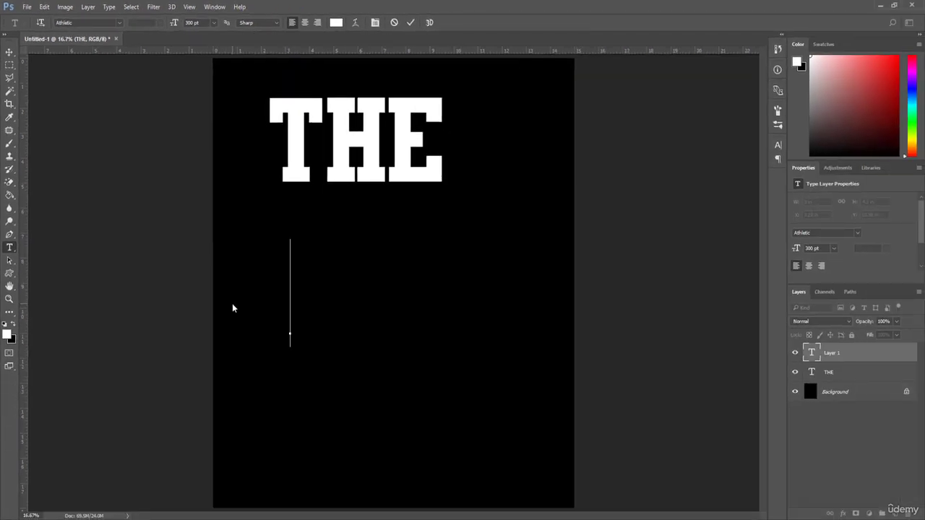
{"action": "type", "text": "ARE"}
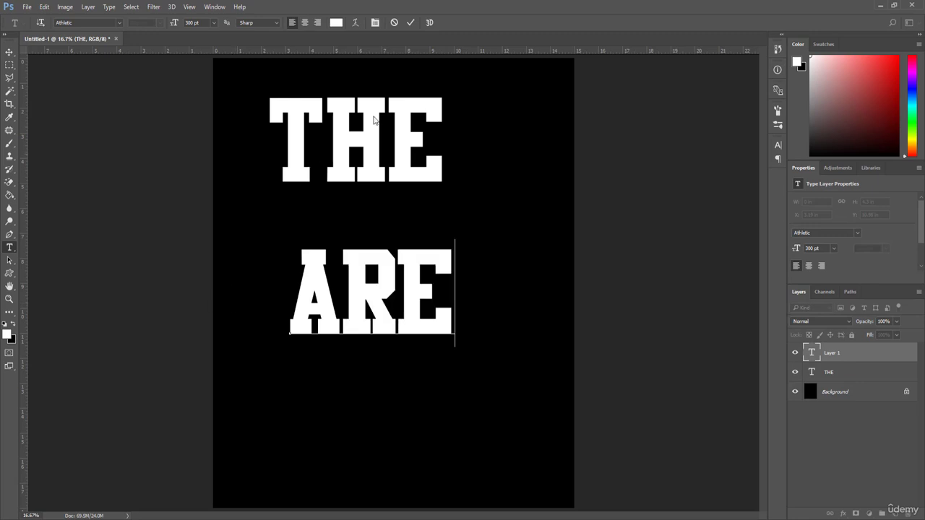
{"action": "left_click", "coordinate": [411, 23]}
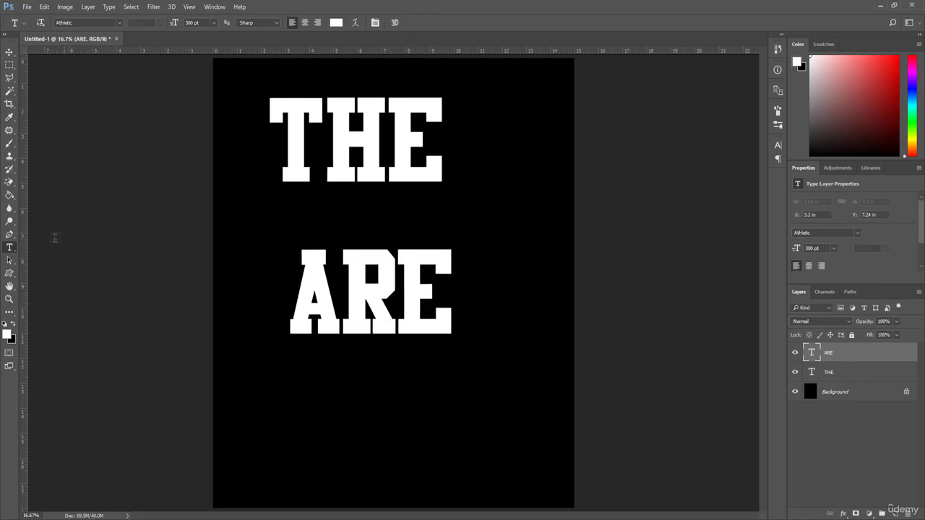
{"action": "left_click", "coordinate": [282, 433]}
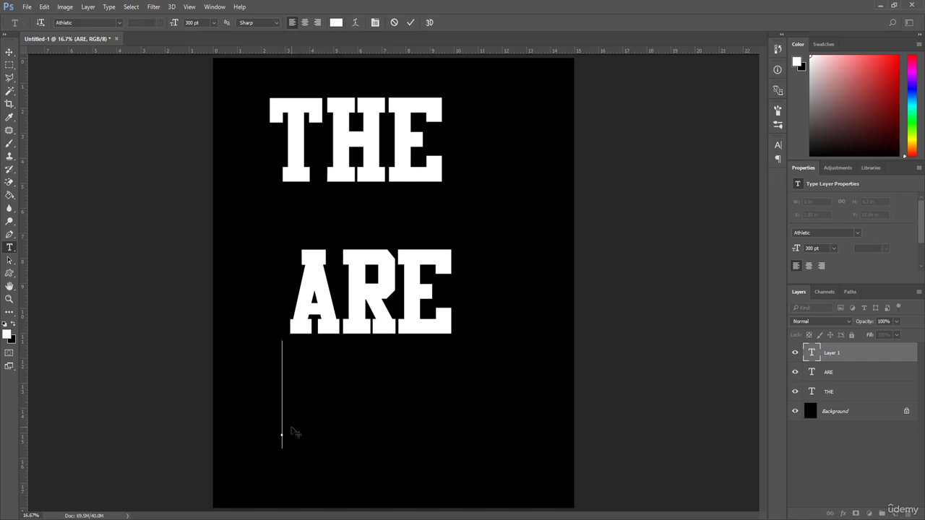
{"action": "type", "text": "HERE"}
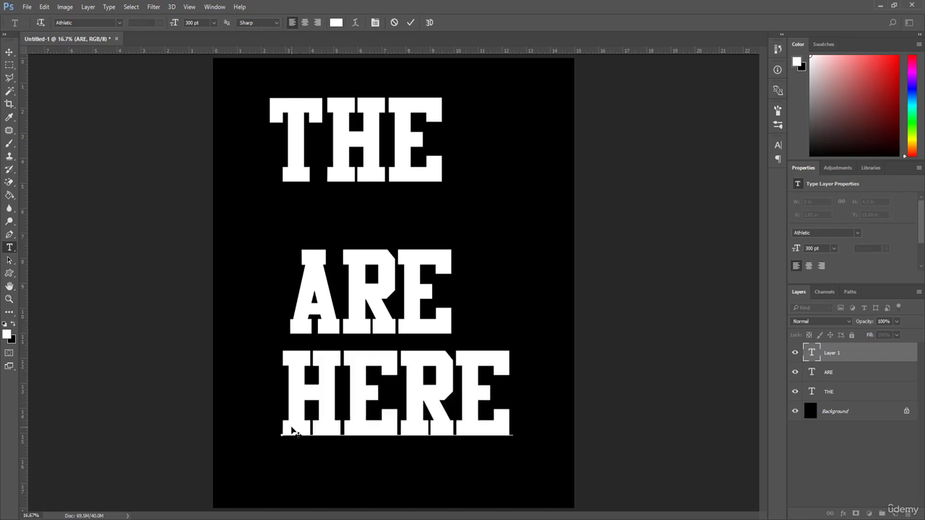
Enlarge THE to 361 pt and reposition the words, leaving a wide gap between THE and ARE
{"action": "left_click", "coordinate": [275, 133]}
{"action": "left_click_drag", "start_coordinate": [275, 133], "coordinate": [475, 143]}
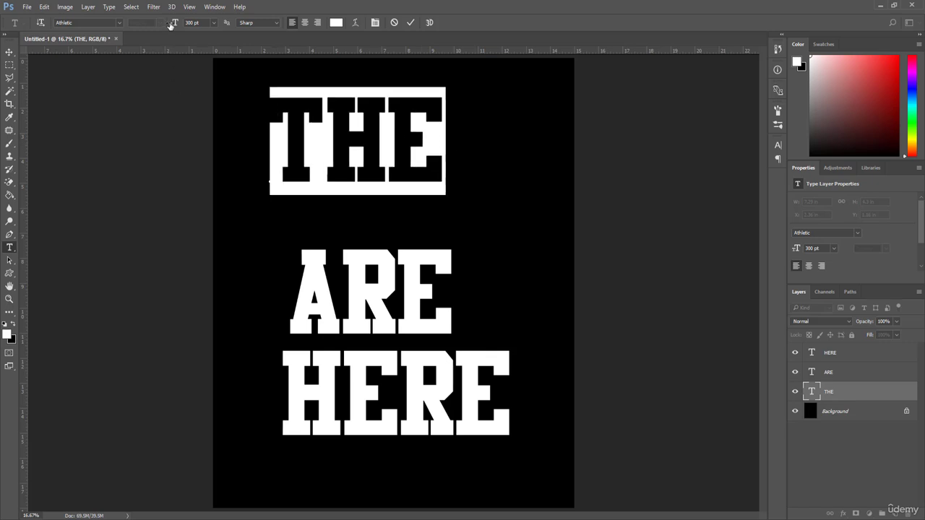
{"action": "left_click_drag", "start_coordinate": [170, 25], "coordinate": [201, 27]}
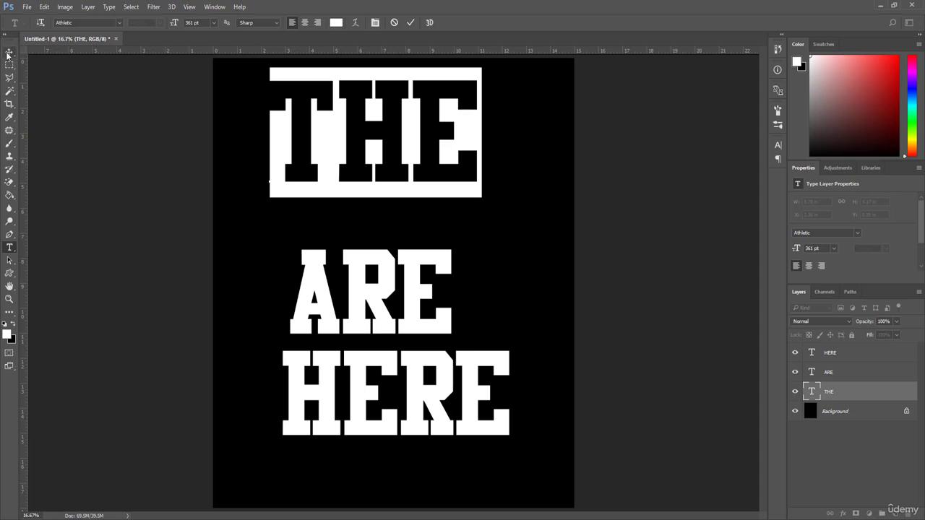
{"action": "left_click", "coordinate": [9, 52]}
{"action": "left_click_drag", "start_coordinate": [355, 145], "coordinate": [376, 162]}
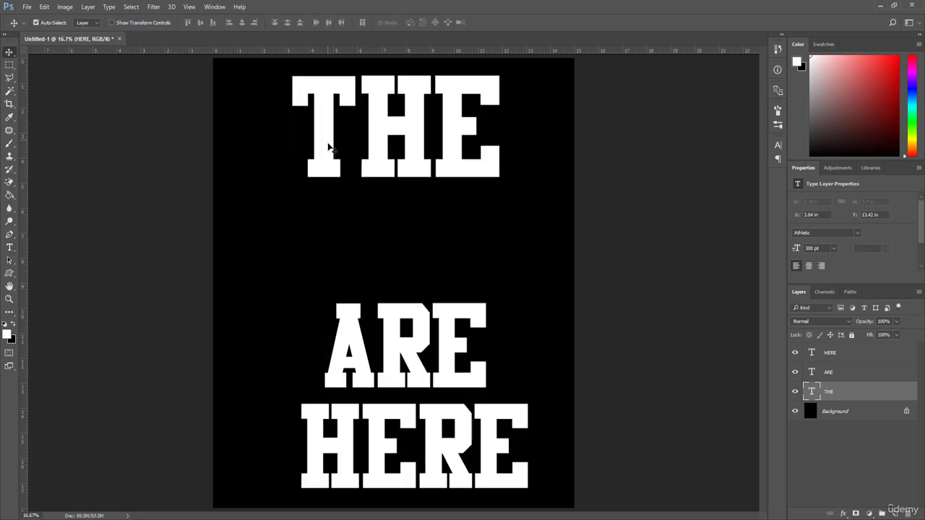
Enlarge the word ARE to 324 pt and centre it just above HERE
{"action": "left_click_drag", "start_coordinate": [383, 327], "coordinate": [383, 319]}
{"action": "key", "text": "t"}
{"action": "left_click_drag", "start_coordinate": [324, 331], "coordinate": [502, 339]}
{"action": "left_click_drag", "start_coordinate": [170, 25], "coordinate": [180, 26]}
{"action": "left_click", "coordinate": [9, 52]}
{"action": "mouse_move", "coordinate": [407, 339]}
{"action": "left_mouse_down"}
{"action": "mouse_move", "coordinate": [412, 345]}
{"action": "mouse_move", "coordinate": [401, 344]}
{"action": "left_mouse_up"}
Reduce the word HERE to 247 pt and position it centred directly beneath ARE
{"action": "left_click", "coordinate": [10, 247]}
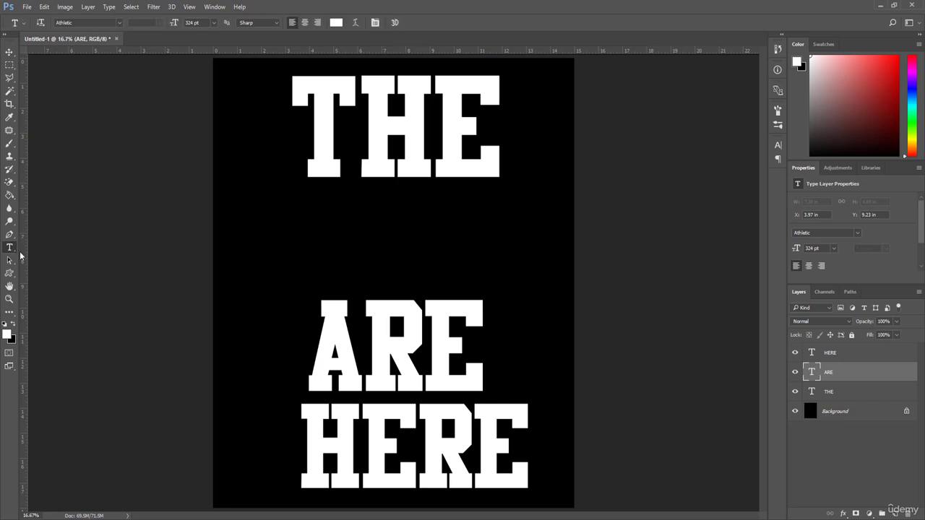
{"action": "left_click", "coordinate": [310, 438]}
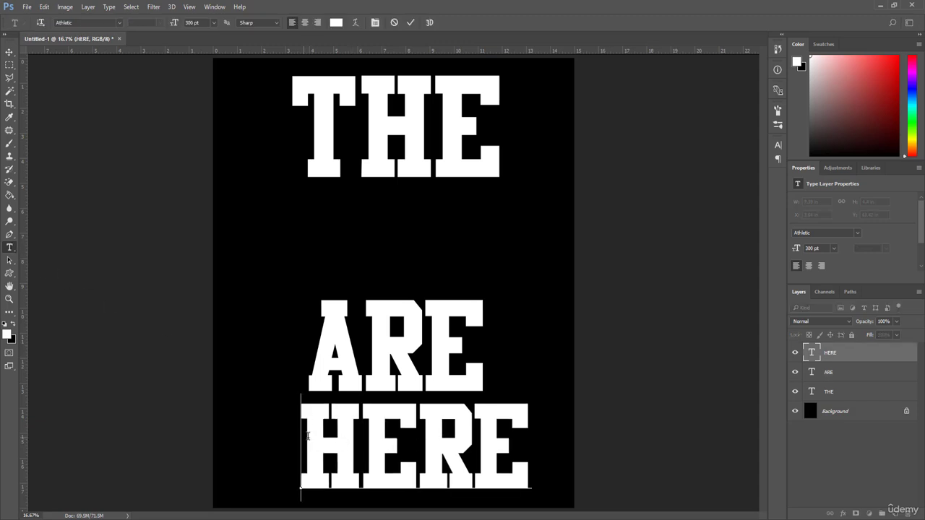
{"action": "left_click_drag", "start_coordinate": [310, 438], "coordinate": [531, 440]}
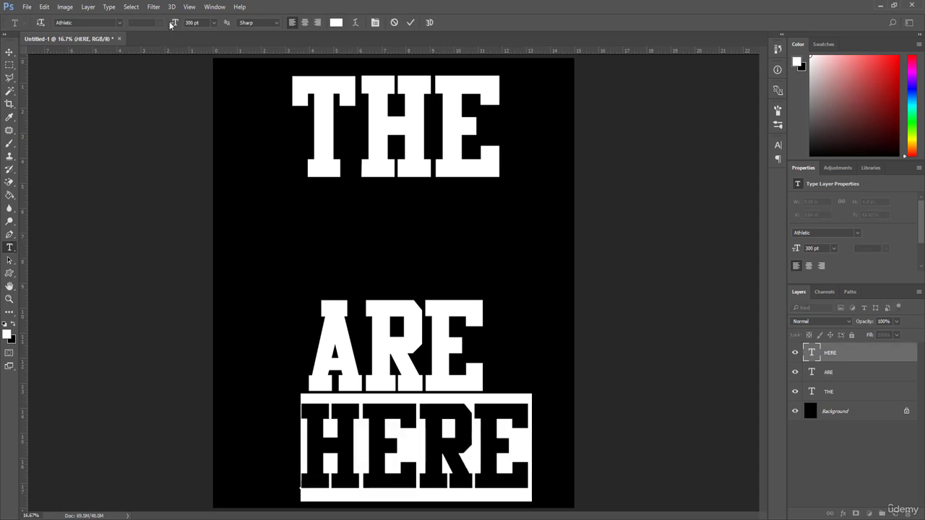
{"action": "left_click_drag", "start_coordinate": [174, 23], "coordinate": [149, 24]}
{"action": "left_click", "coordinate": [10, 52]}
{"action": "left_click_drag", "start_coordinate": [368, 432], "coordinate": [370, 417]}
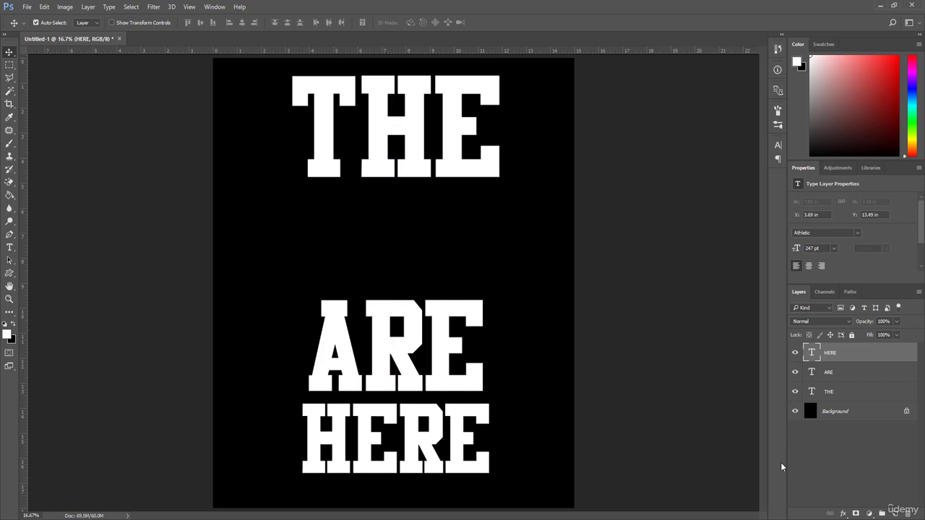
Create a new layer and make a wide rectangular marquee selection in the gap between THE and ARE
{"action": "left_click", "coordinate": [896, 514]}
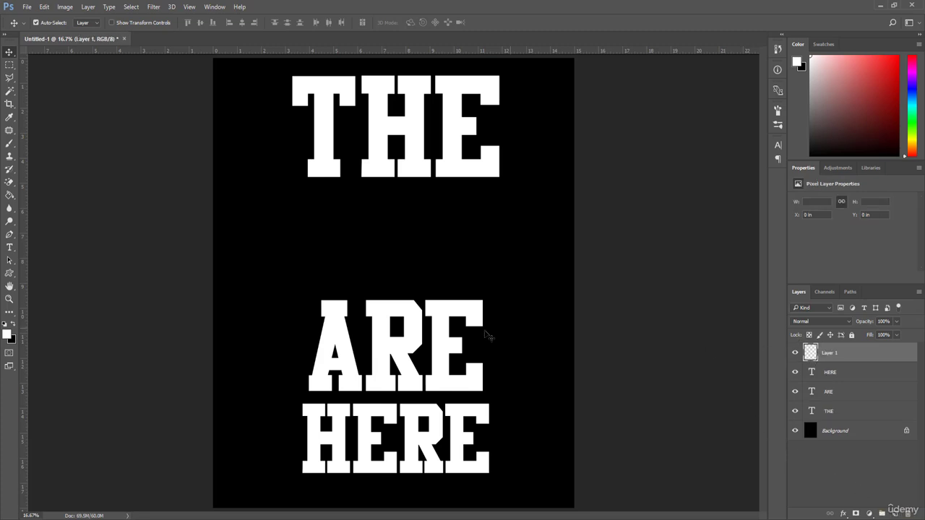
{"action": "left_click", "coordinate": [10, 65]}
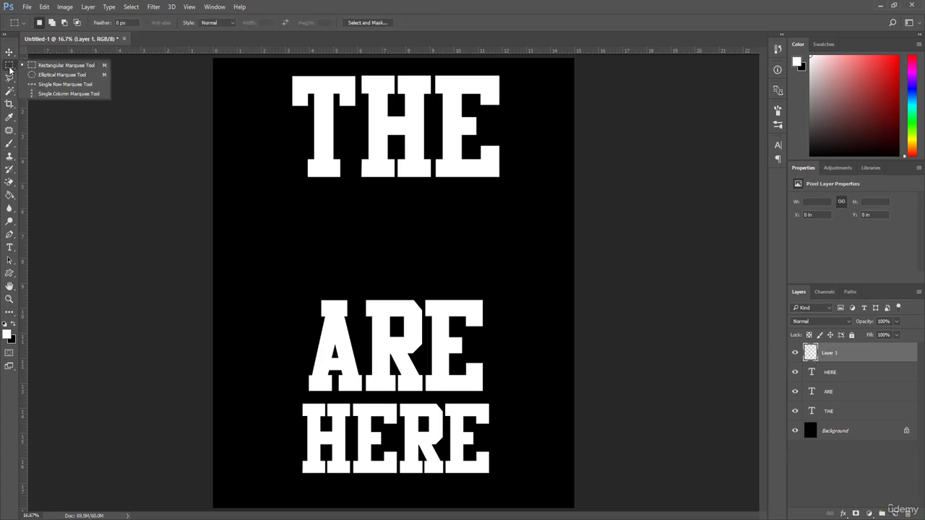
{"action": "left_click", "coordinate": [65, 67]}
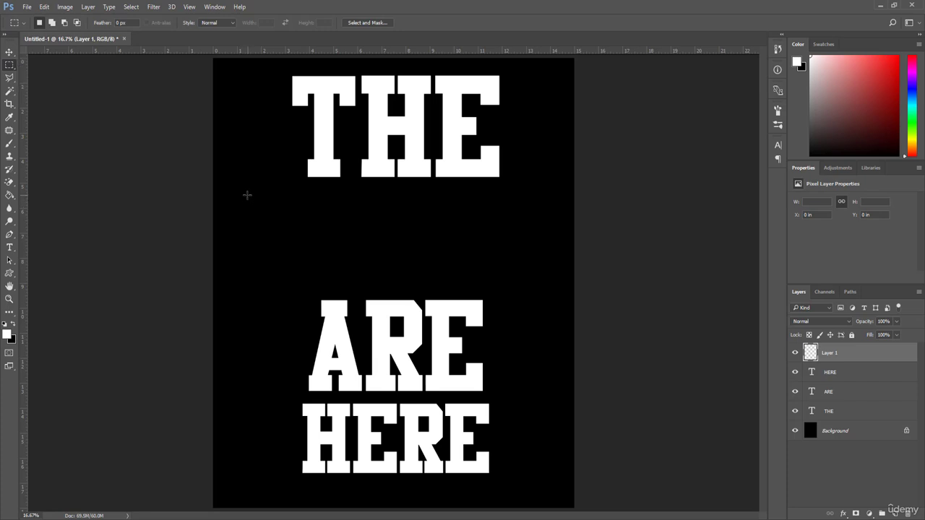
{"action": "left_click_drag", "start_coordinate": [245, 196], "coordinate": [568, 298]}
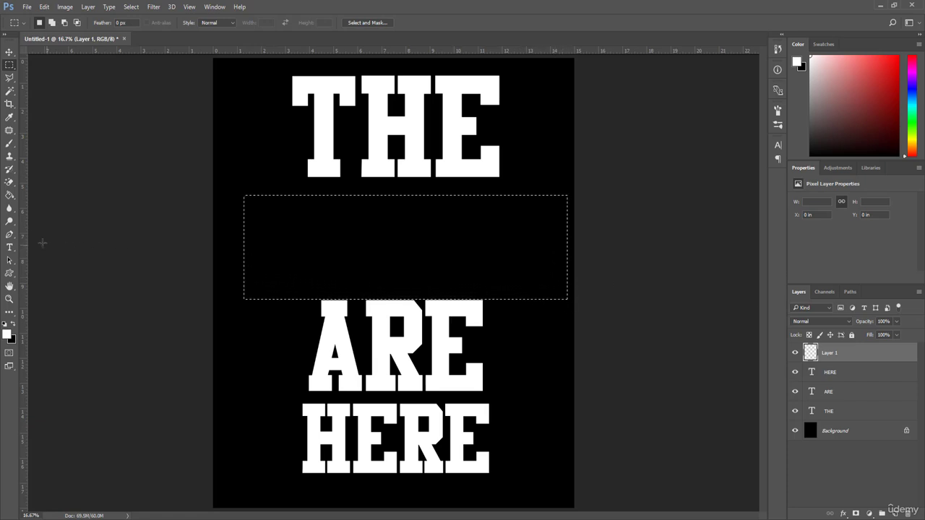
Set the foreground colour to red (df0000) and fill the rectangular selection with the Paint Bucket
{"action": "left_click", "coordinate": [10, 196]}
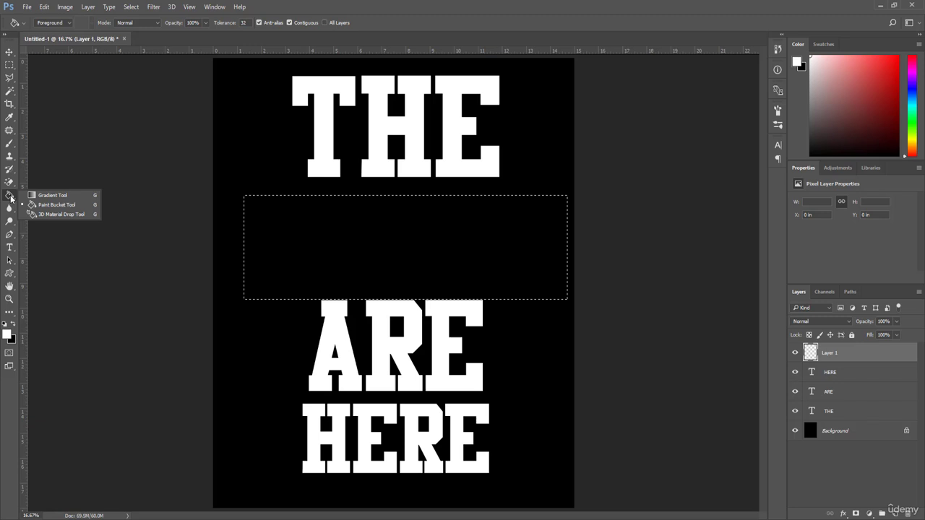
{"action": "left_click", "coordinate": [51, 206]}
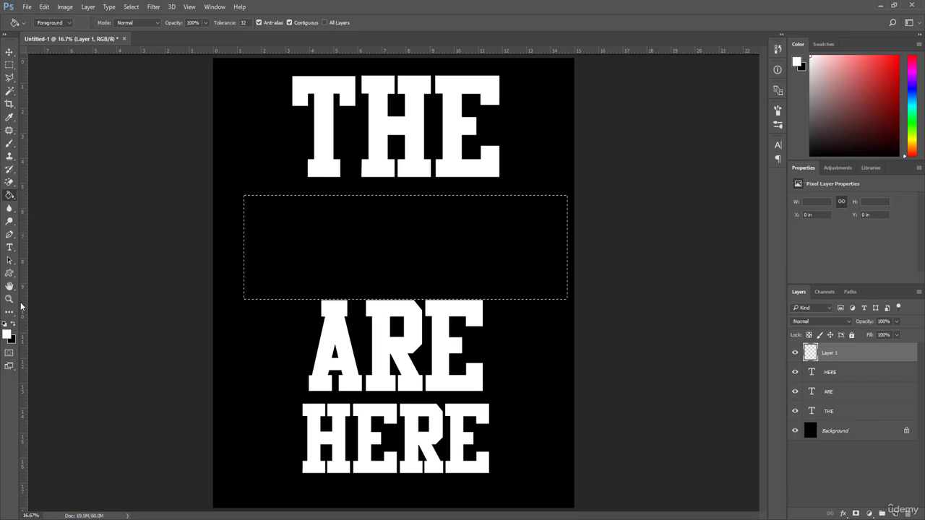
{"action": "left_click", "coordinate": [8, 336]}
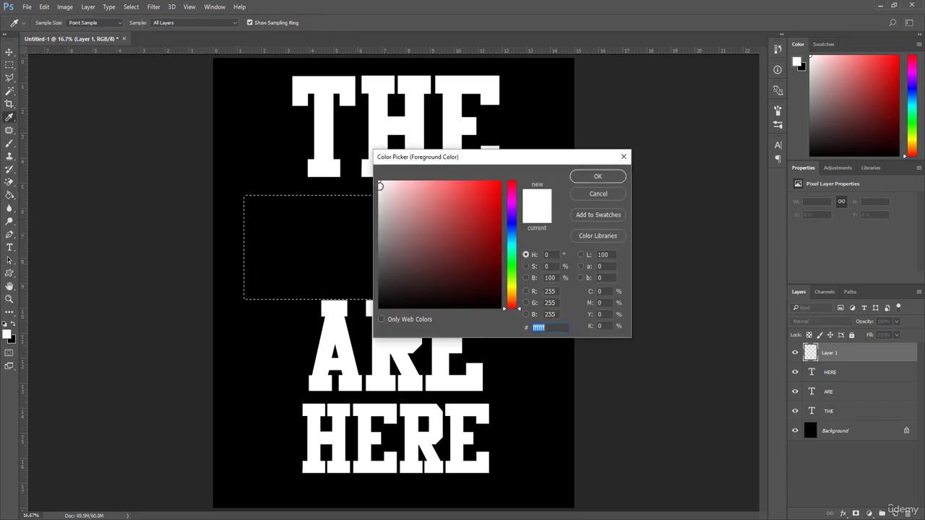
{"action": "left_click", "coordinate": [443, 203]}
{"action": "left_click_drag", "start_coordinate": [453, 198], "coordinate": [501, 197]}
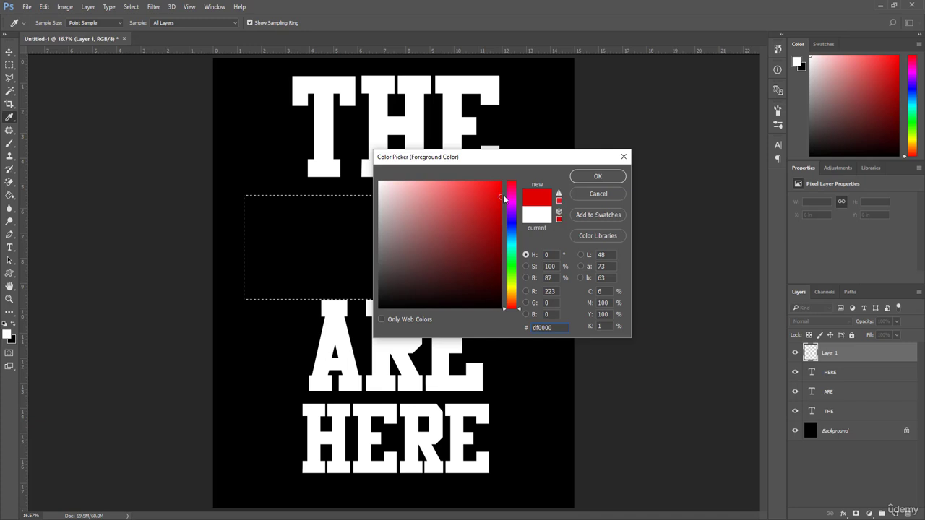
{"action": "left_click", "coordinate": [586, 178]}
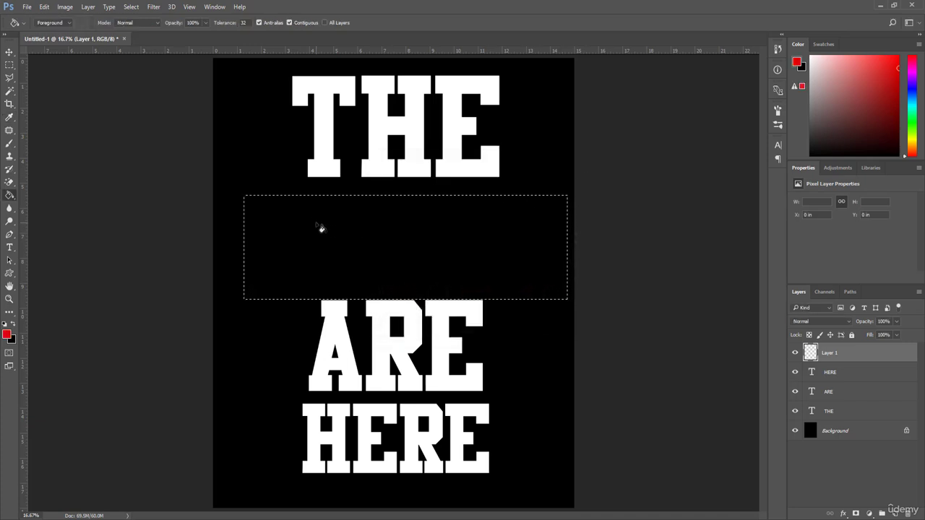
{"action": "left_click", "coordinate": [321, 228]}
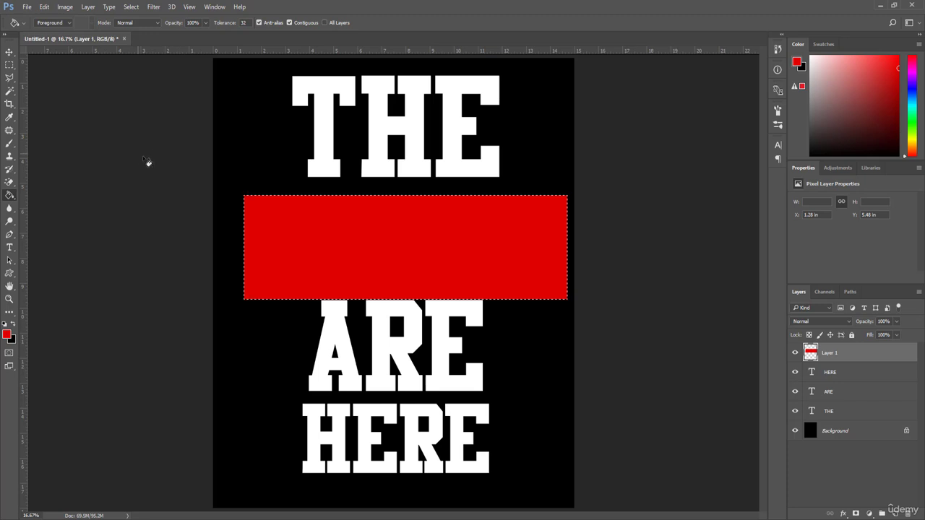
Cut a V-shaped notch into the red bar's left end using a Polygonal Lasso selection and the Magic Eraser
{"action": "left_click", "coordinate": [9, 78]}
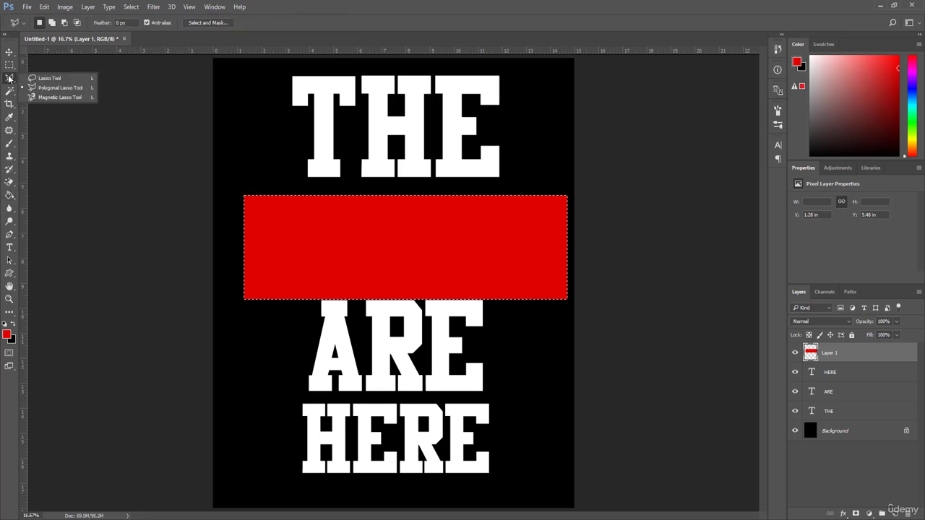
{"action": "left_click", "coordinate": [65, 88]}
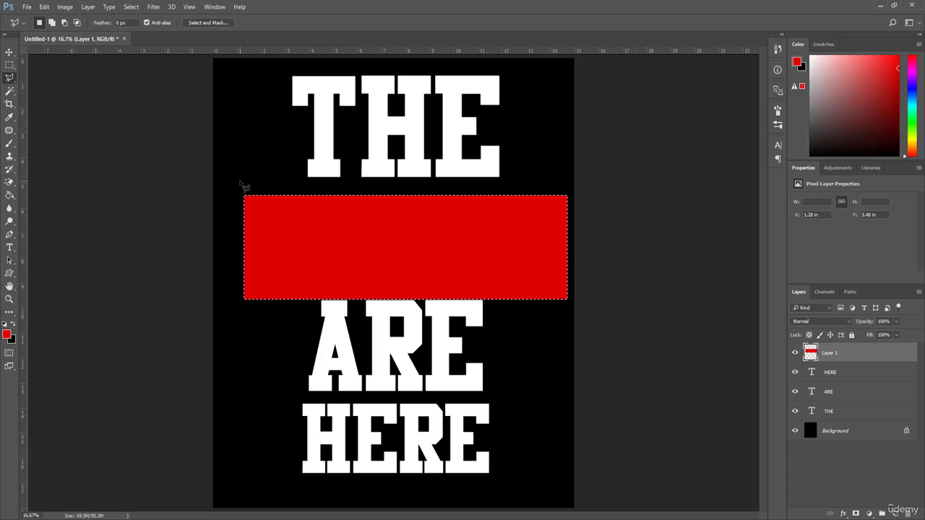
{"action": "key", "text": "ctrl+d"}
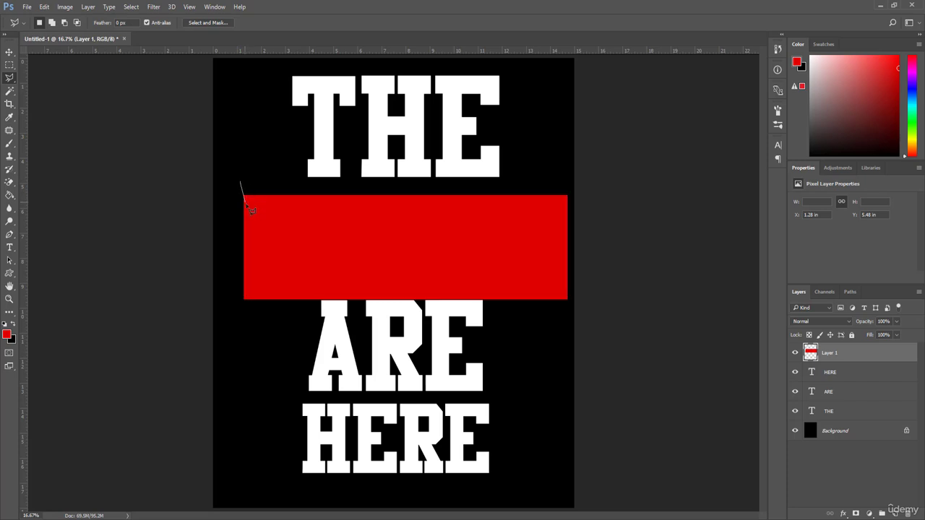
{"action": "left_click", "coordinate": [258, 248]}
{"action": "left_click", "coordinate": [242, 307]}
{"action": "left_click", "coordinate": [242, 185]}
{"action": "left_click", "coordinate": [8, 186]}
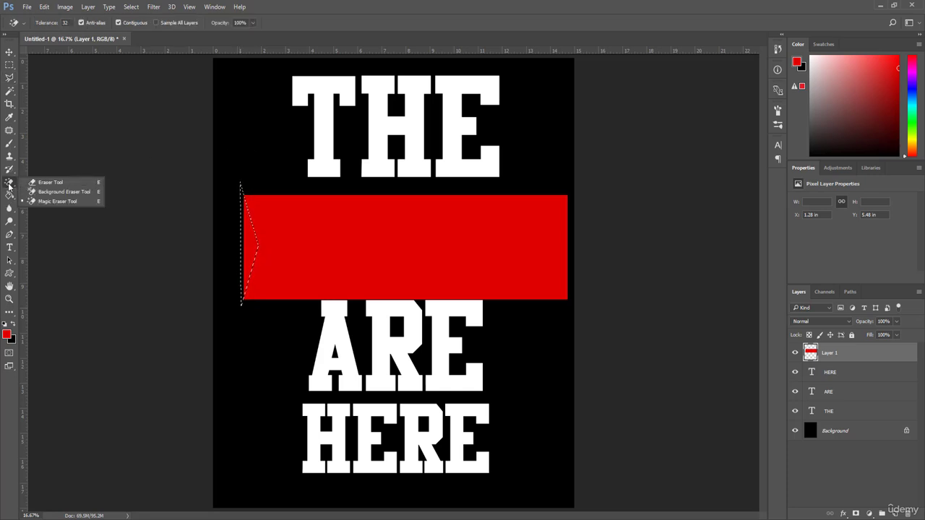
{"action": "left_click", "coordinate": [53, 201]}
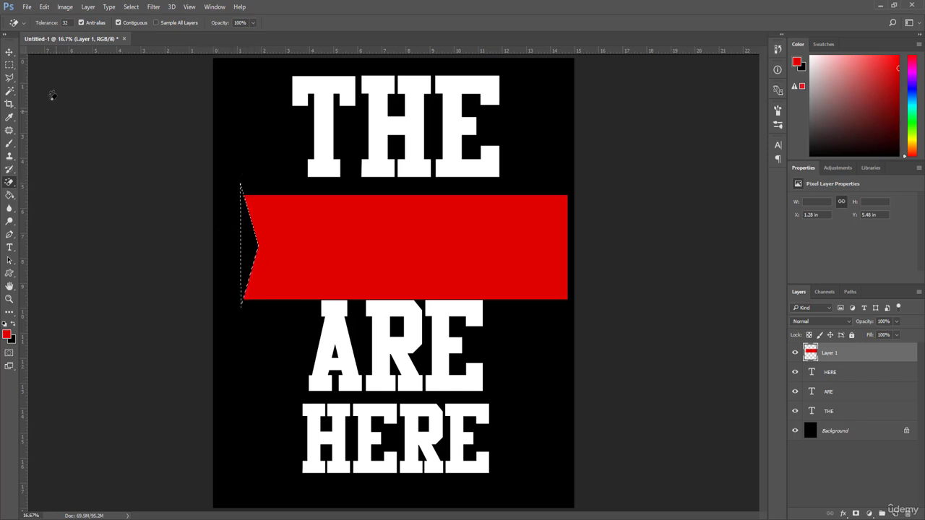
Deselect, then rotate the red banner about -5.7° and enlarge it to about 103.4% width and 103.8% height between THE and ARE
{"action": "key", "text": "v"}
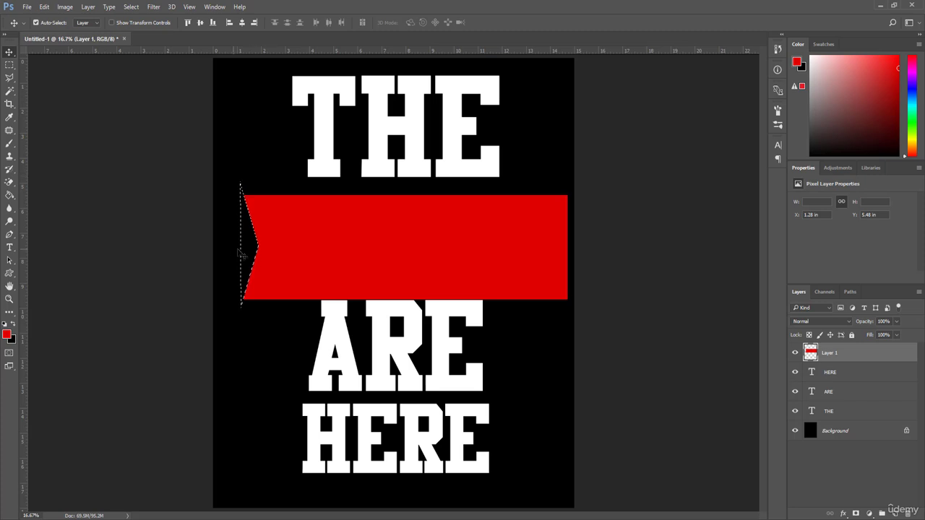
{"action": "key", "text": "ctrl+d"}
{"action": "key", "text": "ctrl+t"}
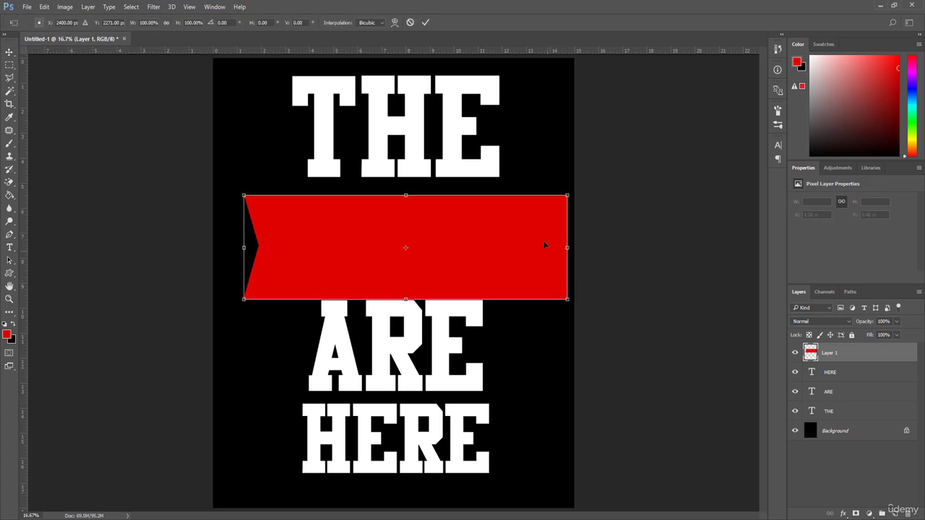
{"action": "left_click_drag", "start_coordinate": [463, 247], "coordinate": [450, 239]}
{"action": "left_click_drag", "start_coordinate": [566, 176], "coordinate": [560, 159]}
{"action": "left_click_drag", "start_coordinate": [389, 187], "coordinate": [388, 182]}
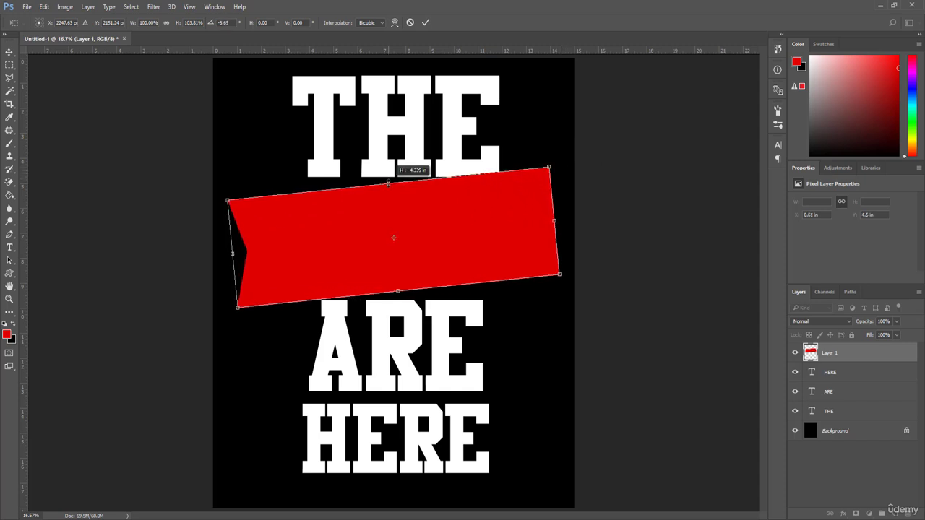
{"action": "left_click_drag", "start_coordinate": [509, 222], "coordinate": [505, 222]}
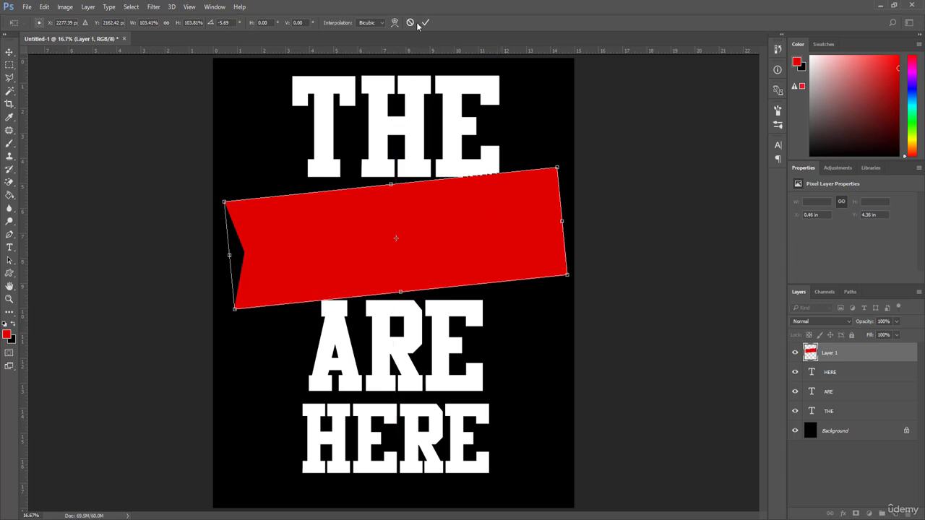
{"action": "left_click", "coordinate": [425, 22]}
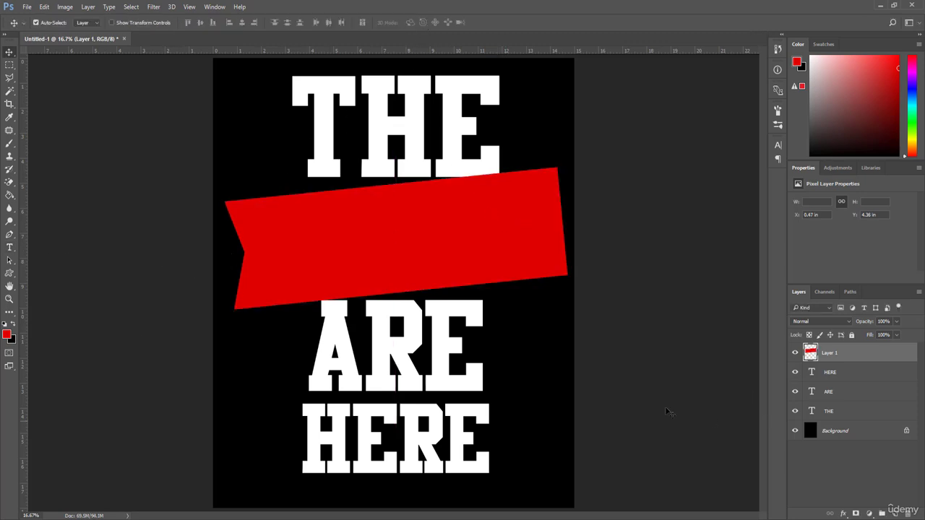
Add the word CHAMPS over the red banner in 247 pt Athletic lettering and colour it white
{"action": "left_click", "coordinate": [10, 248]}
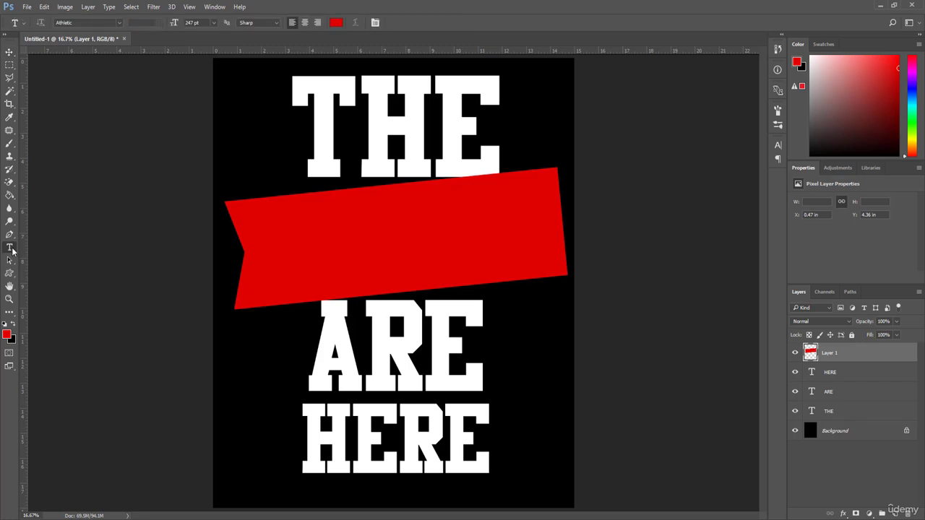
{"action": "left_click", "coordinate": [277, 251]}
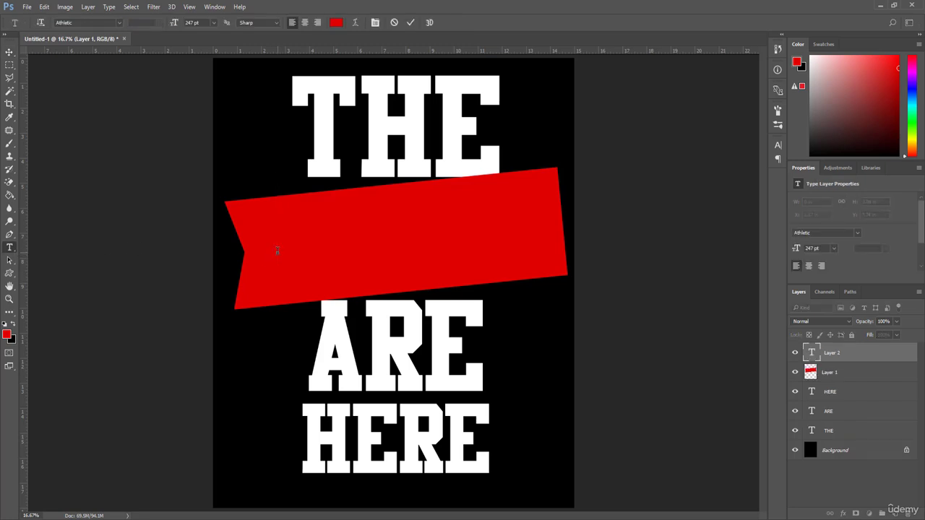
{"action": "type", "text": "CHAMPS"}
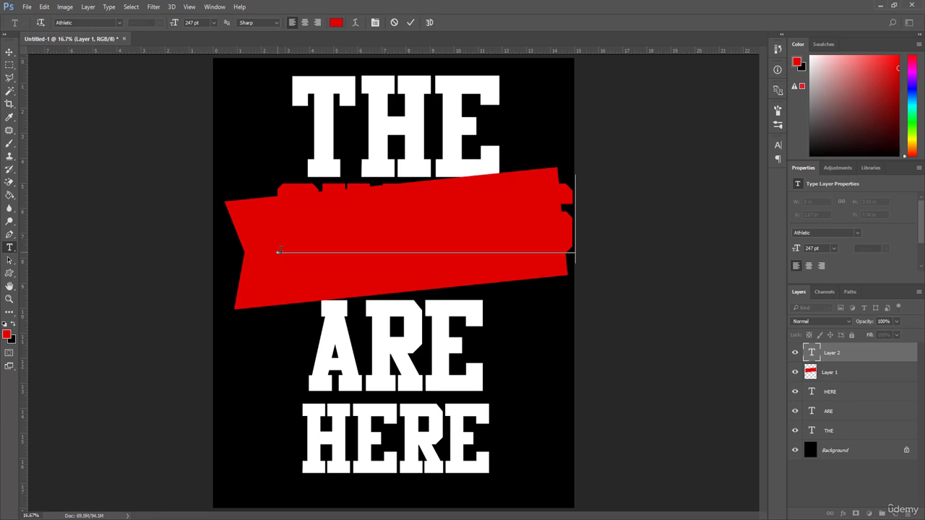
{"action": "left_click_drag", "start_coordinate": [277, 224], "coordinate": [582, 226]}
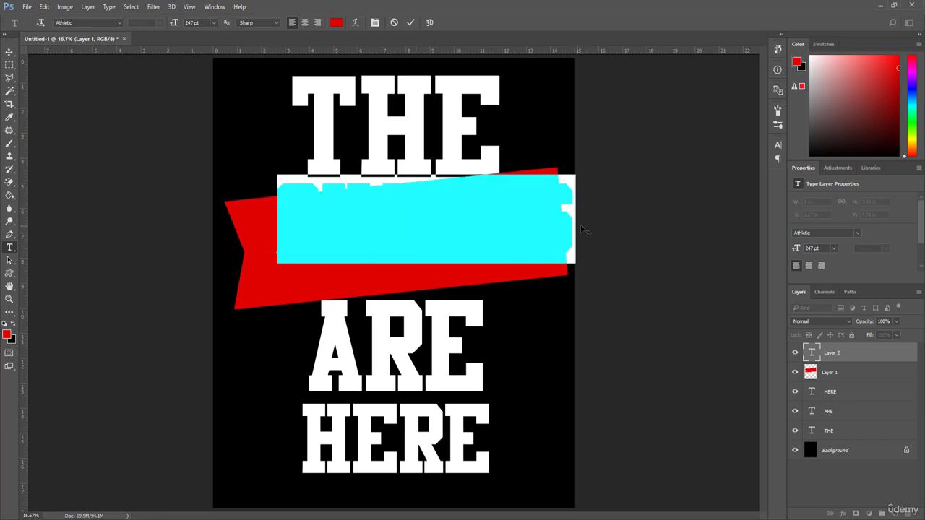
{"action": "left_click", "coordinate": [336, 22]}
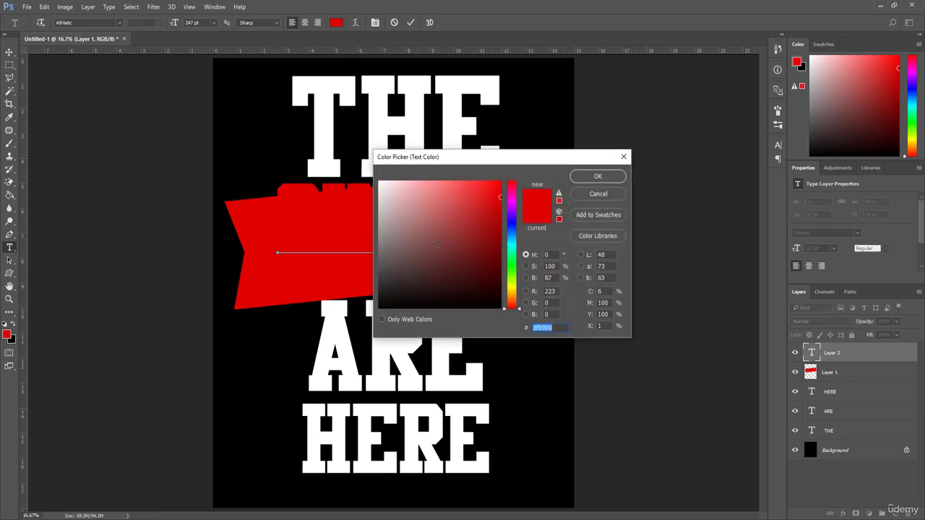
{"action": "left_click_drag", "start_coordinate": [437, 244], "coordinate": [379, 181]}
{"action": "left_click", "coordinate": [597, 176]}
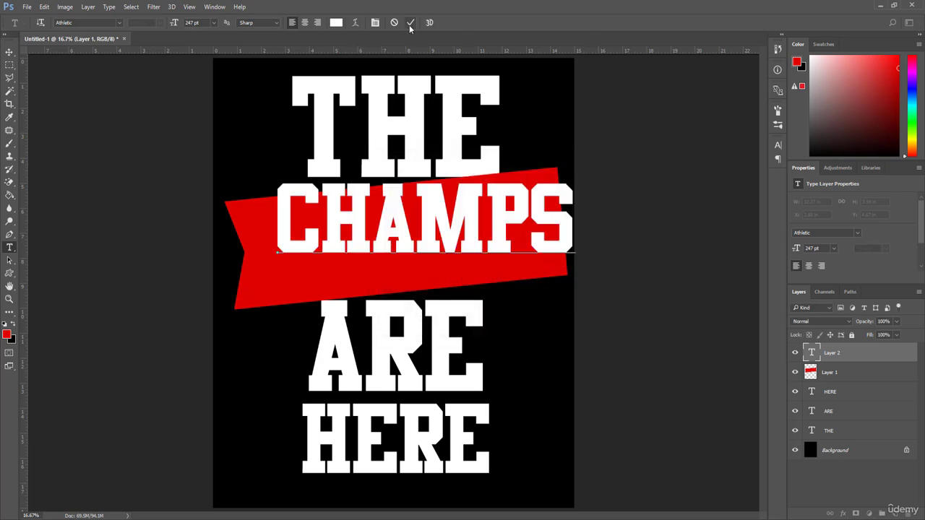
{"action": "left_click", "coordinate": [410, 24]}
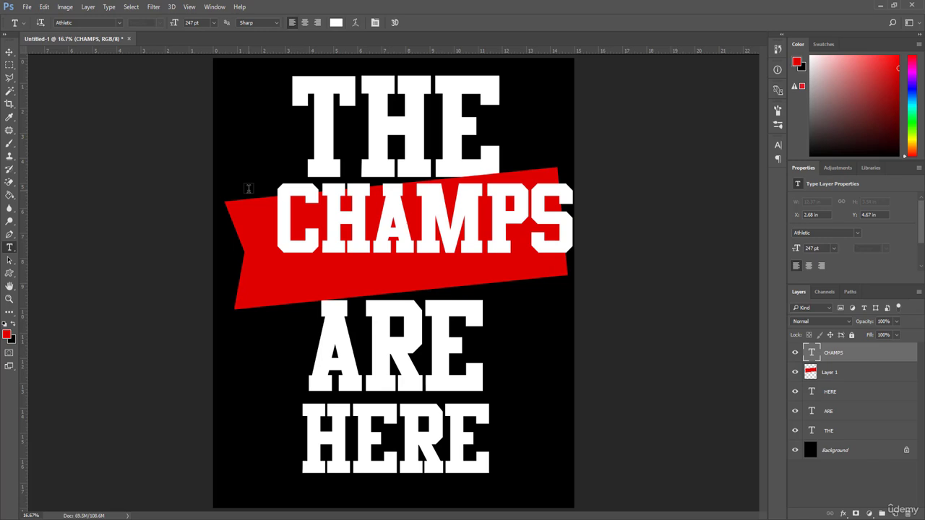
Rotate CHAMPS about -5.8° to match the banner's tilt and centre it inside the red banner
{"action": "key", "text": "ctrl+t"}
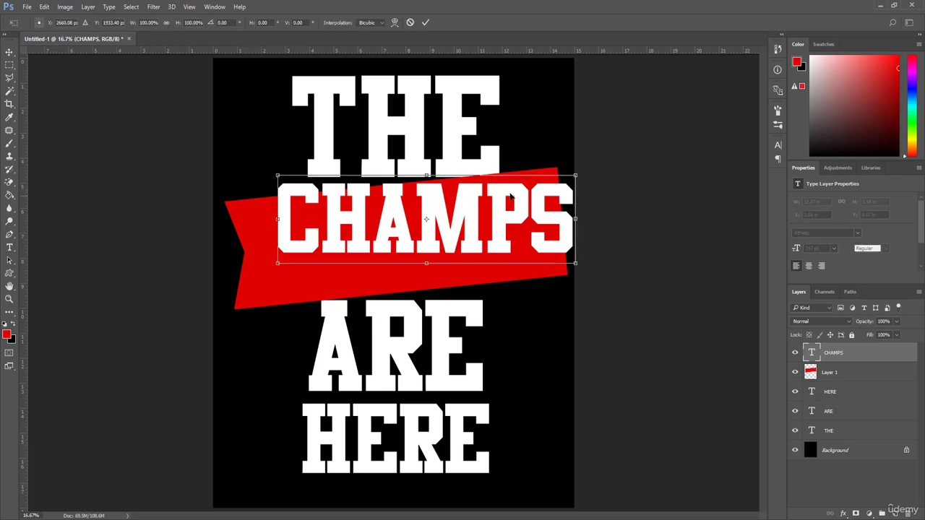
{"action": "left_click_drag", "start_coordinate": [586, 164], "coordinate": [587, 150]}
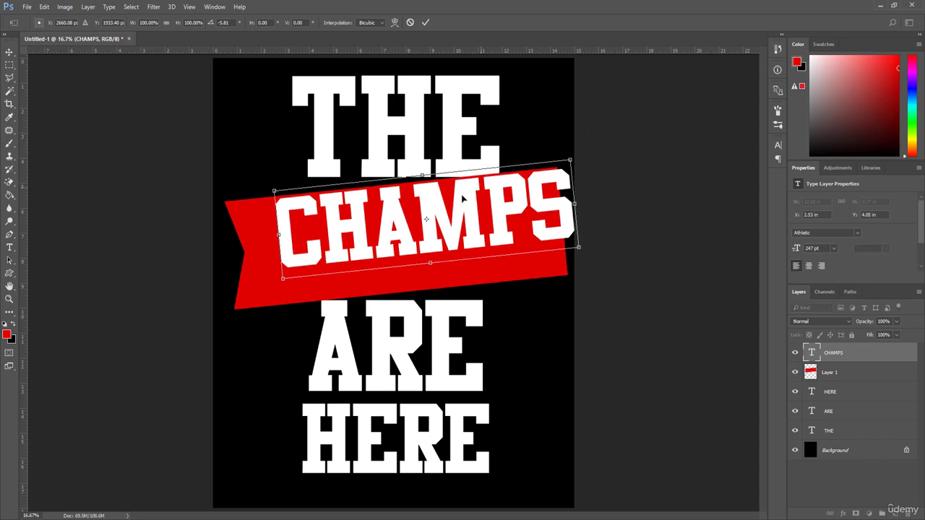
{"action": "left_click_drag", "start_coordinate": [424, 211], "coordinate": [409, 225]}
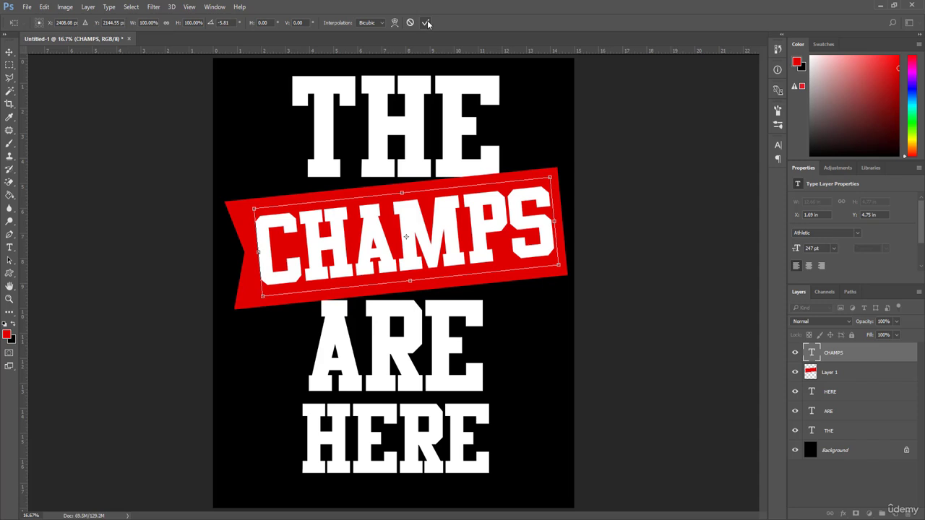
{"action": "left_click", "coordinate": [427, 23]}
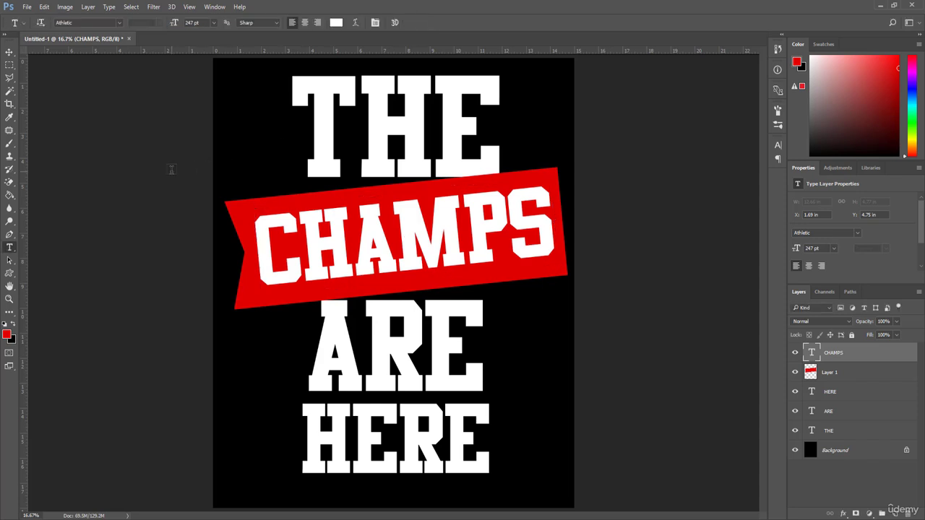